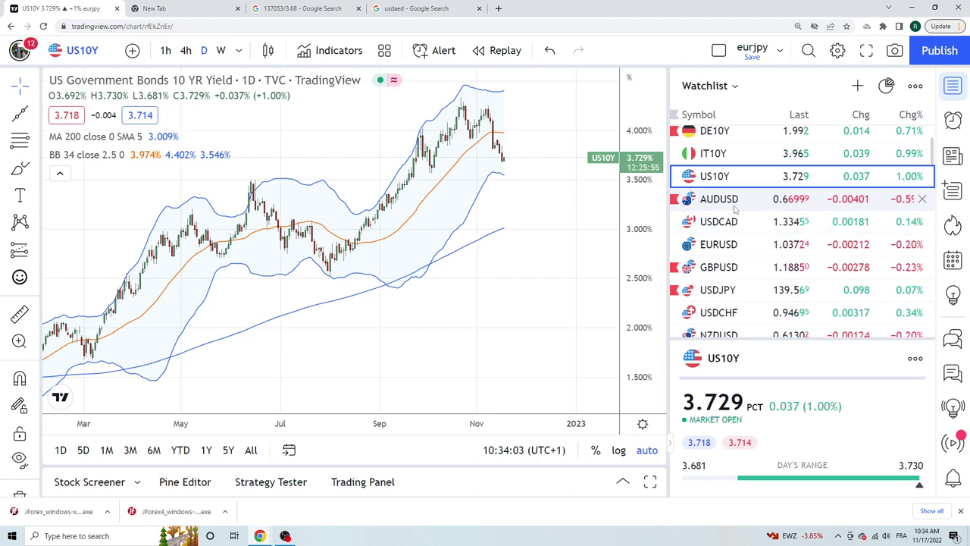
Review the AUDUSD daily chart, then switch to USDCAD, priced near 1.3352.
left_click(732, 201)
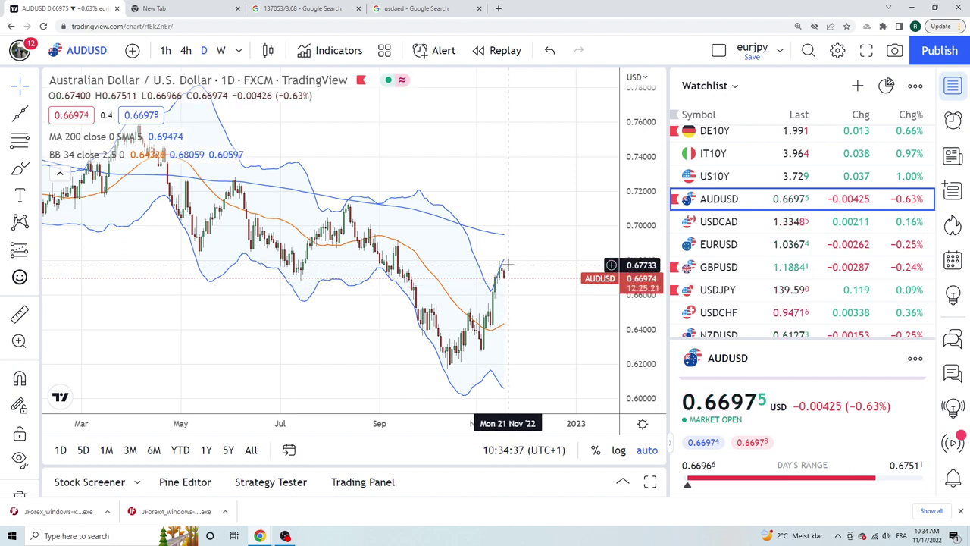
left_click(749, 223)
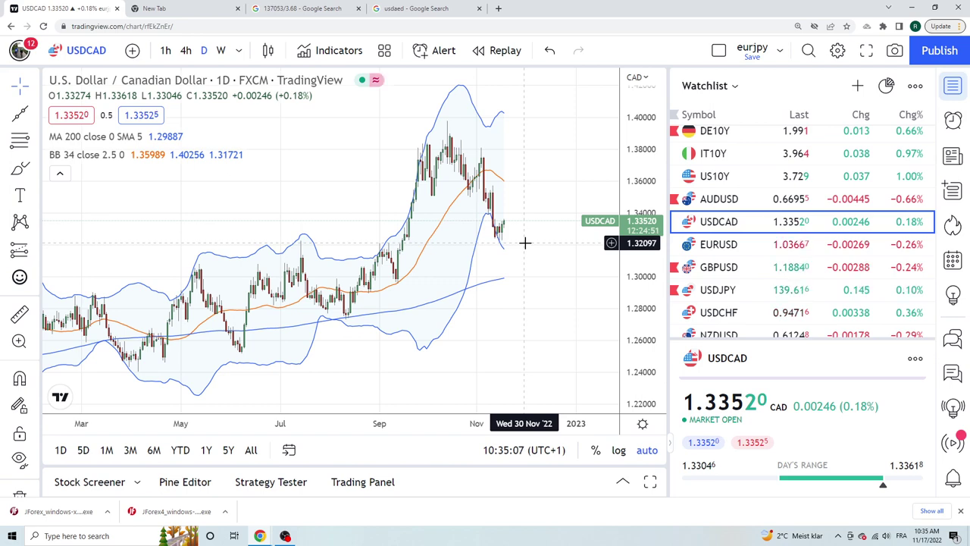
Load the EURUSD daily chart, price around 1.0363 at the 200 MA and upper band.
left_click(721, 248)
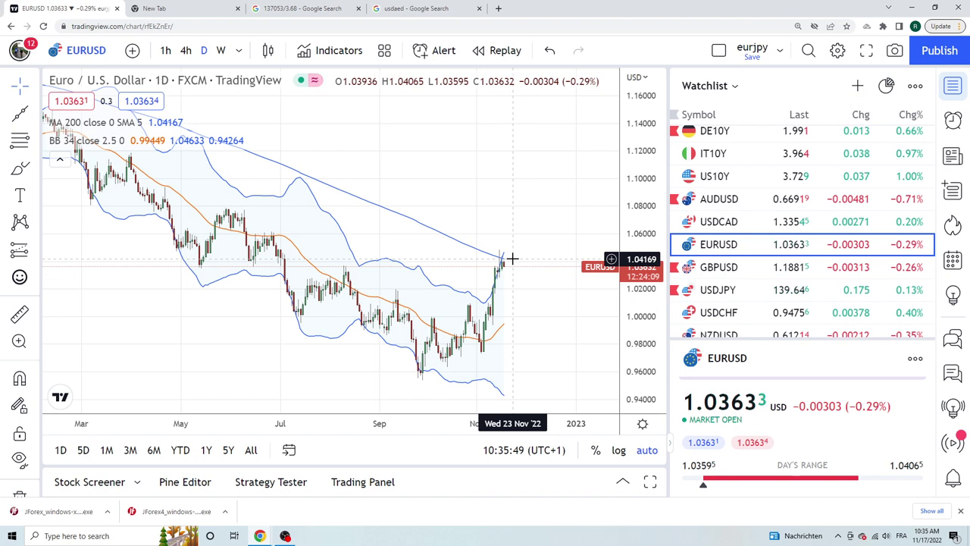
Load the GBPUSD daily chart, price near 1.1885 below the 200 MA at 1.2229.
left_click(720, 268)
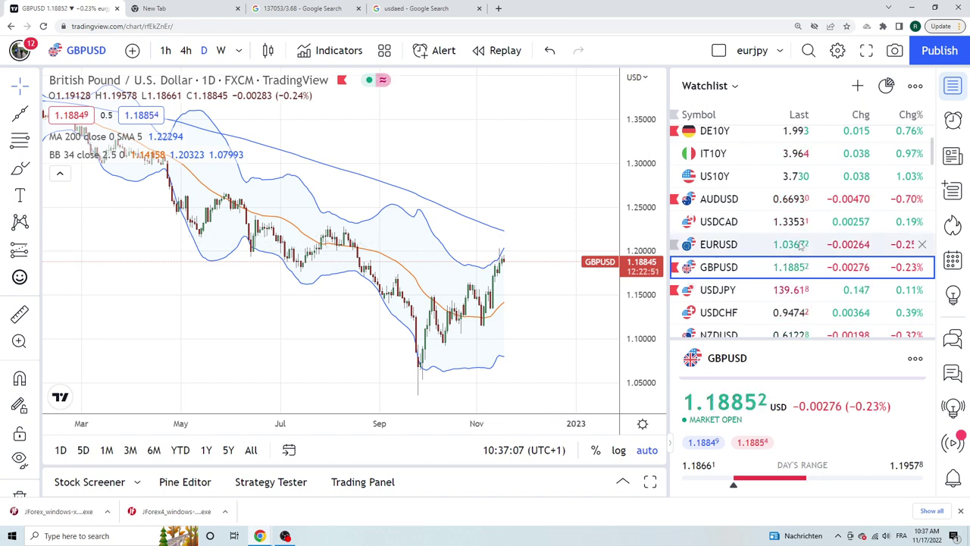
Step through the USDJPY, USDCHF, NZDUSD and AUDJPY daily charts, stopping on EURGBP.
left_click(739, 291)
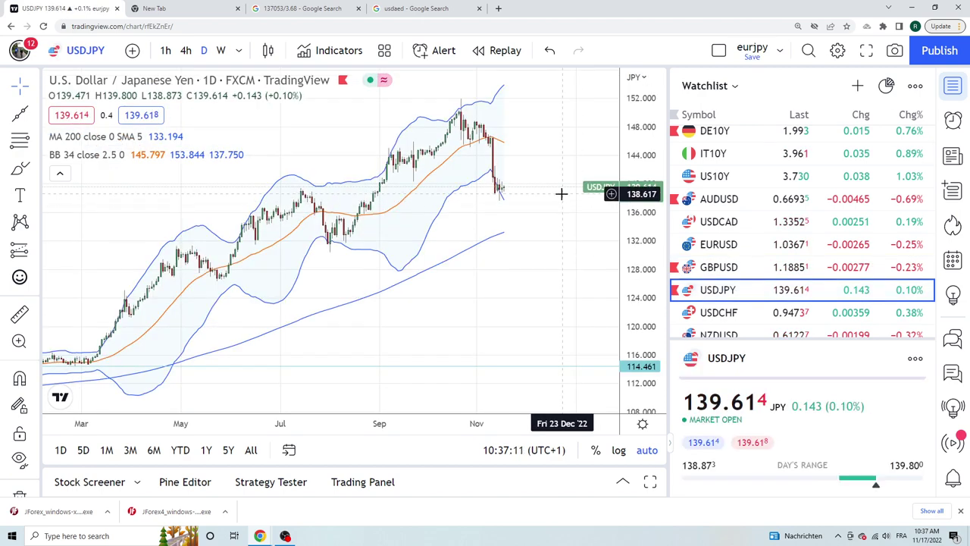
left_click(732, 313)
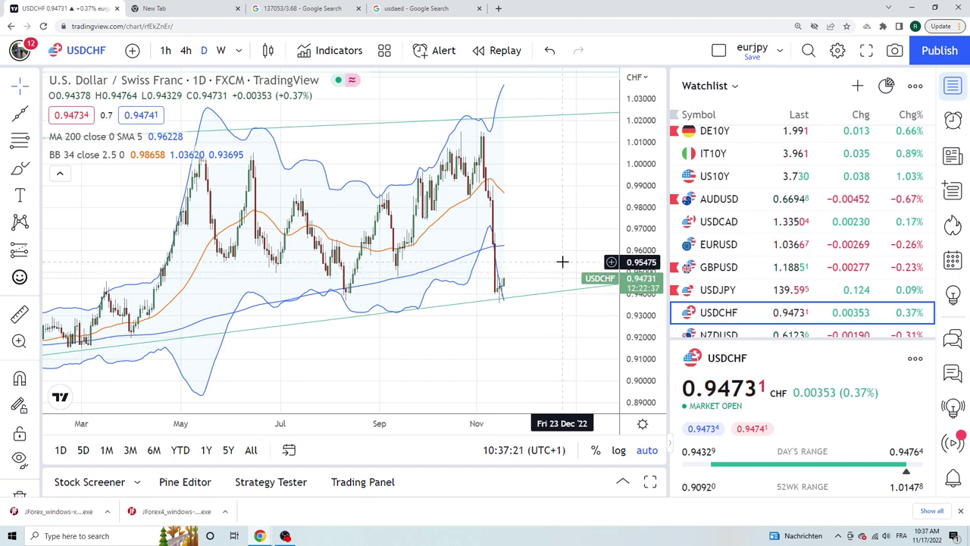
scroll(822, 245, "down", 1)
left_click(822, 242)
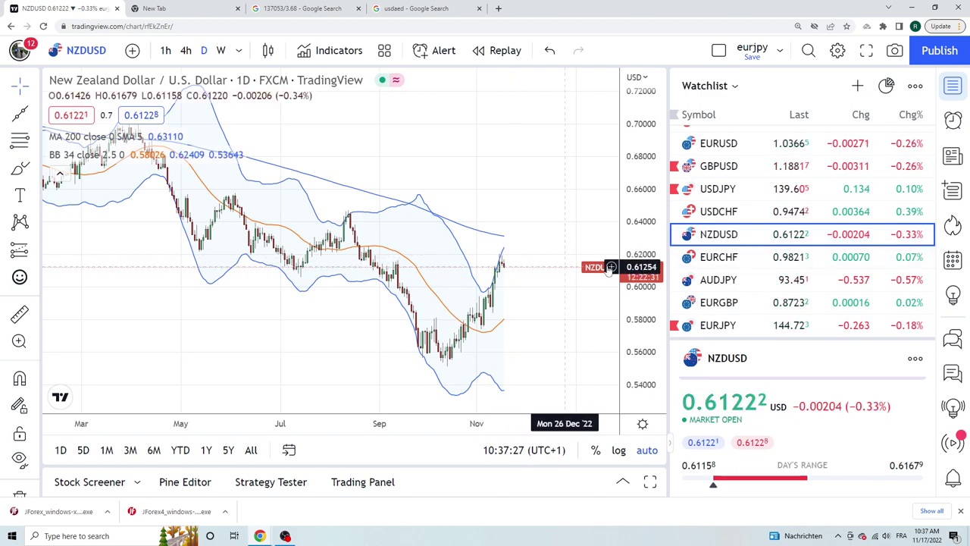
left_click(720, 281)
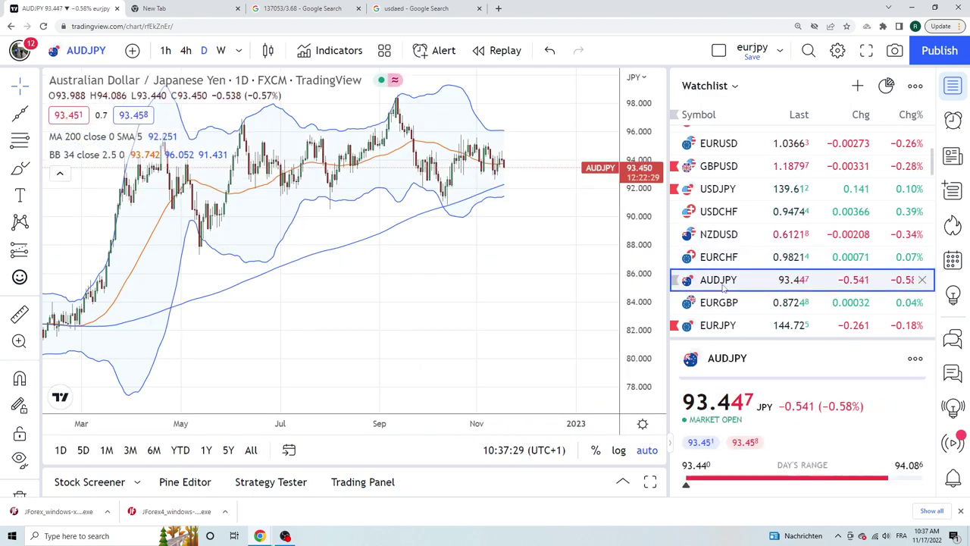
left_click(734, 302)
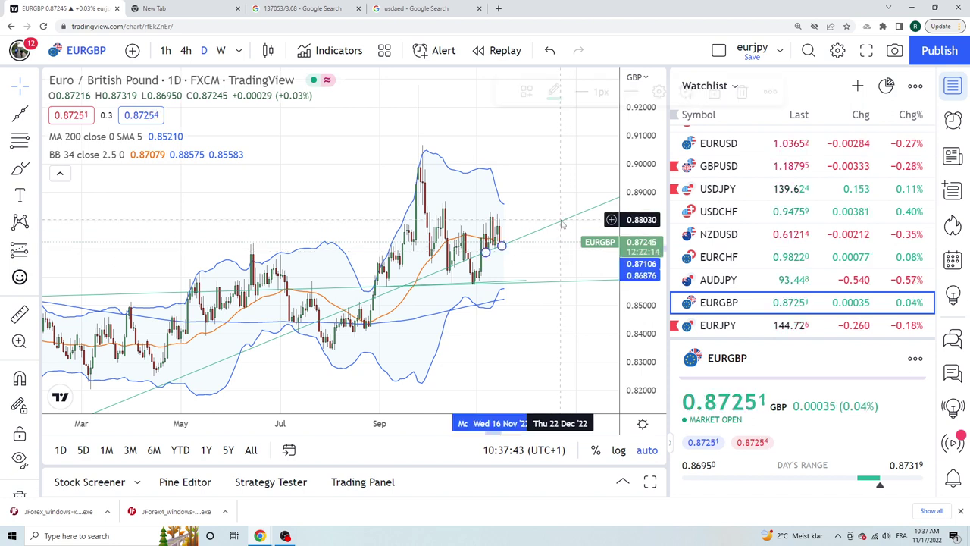
Hide the diagonal rising trend line on EURGBP, keeping the flat line near 0.8600.
right_click(563, 225)
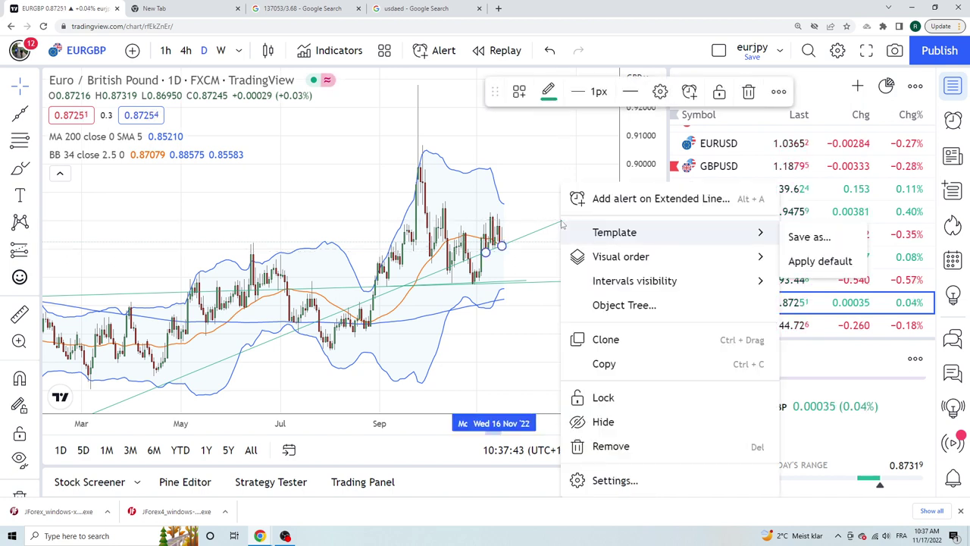
left_click(621, 421)
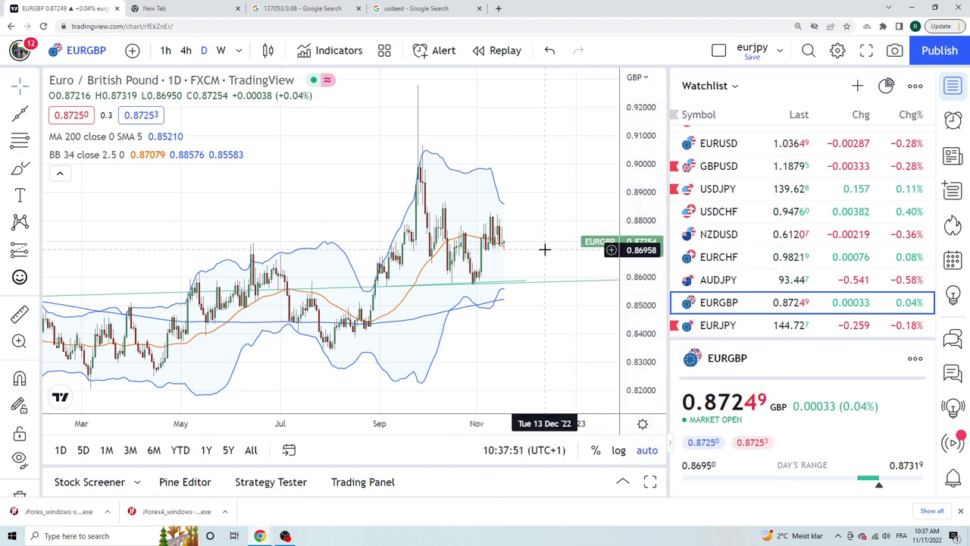
scroll(720, 284, "down", 1)
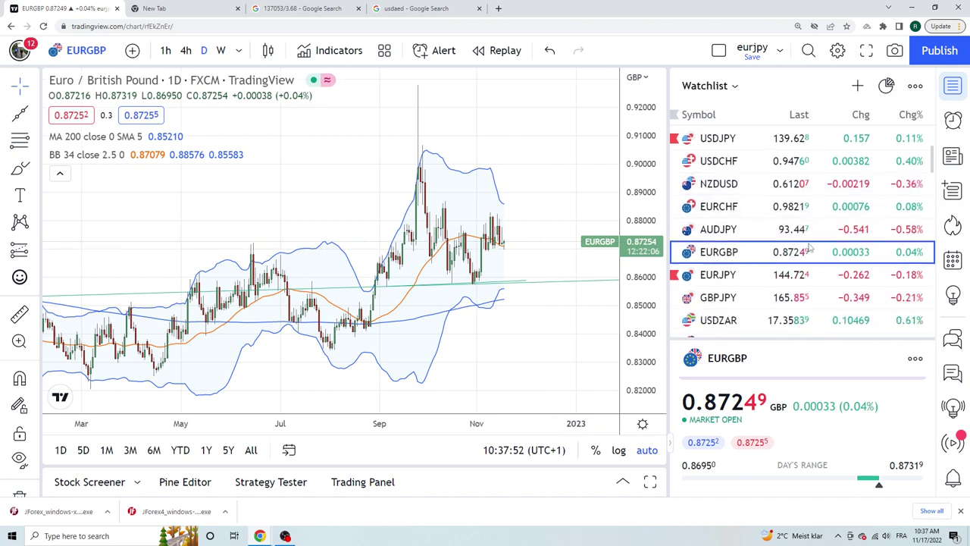
Flip through the EURJPY, GBPJPY, USDZAR, EURAUD, CHFJPY and CADCHF daily charts.
left_click(726, 277)
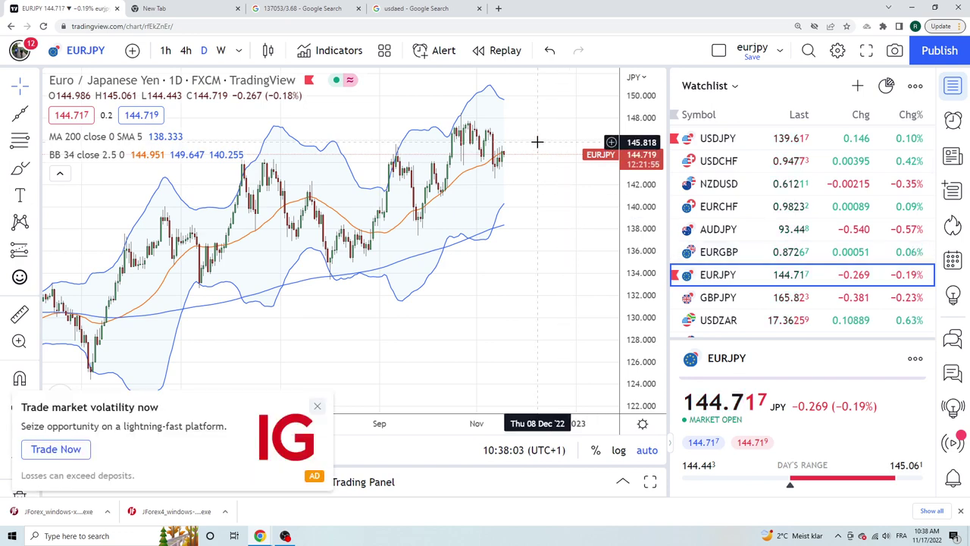
left_click(729, 298)
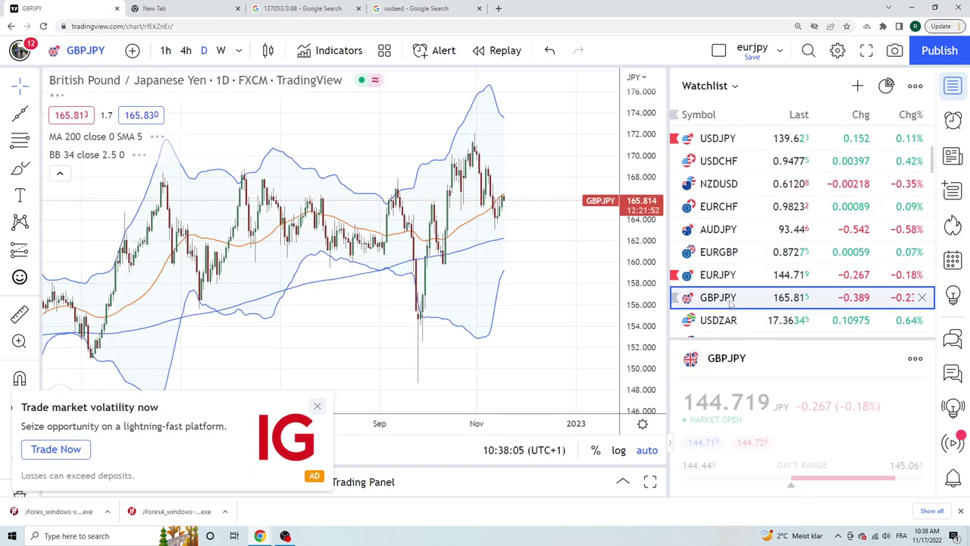
scroll(743, 272, "down", 1)
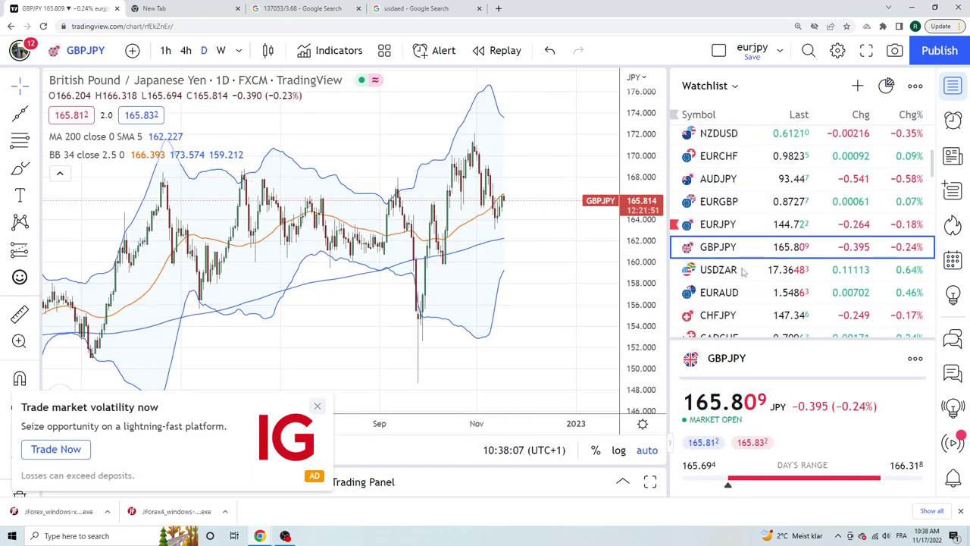
left_click(741, 270)
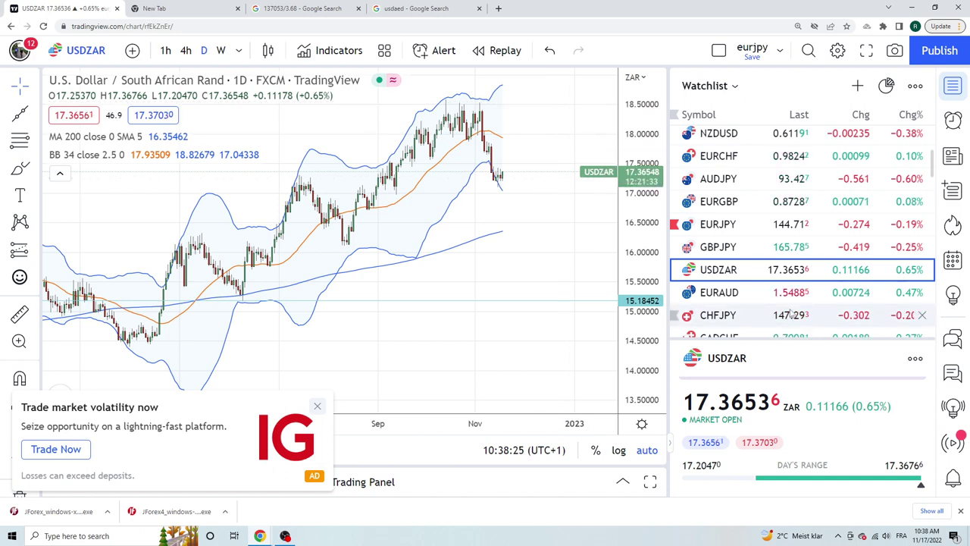
left_click(747, 297)
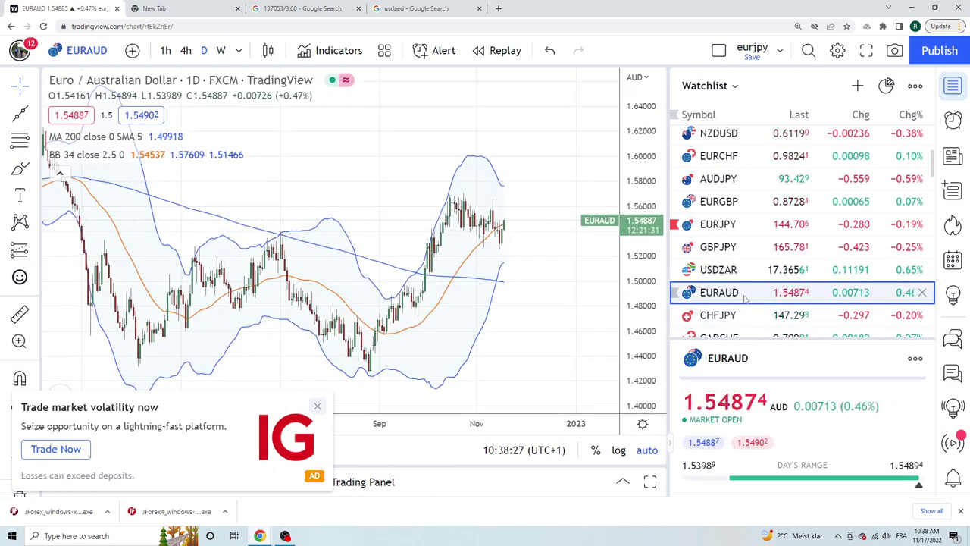
left_click(743, 315)
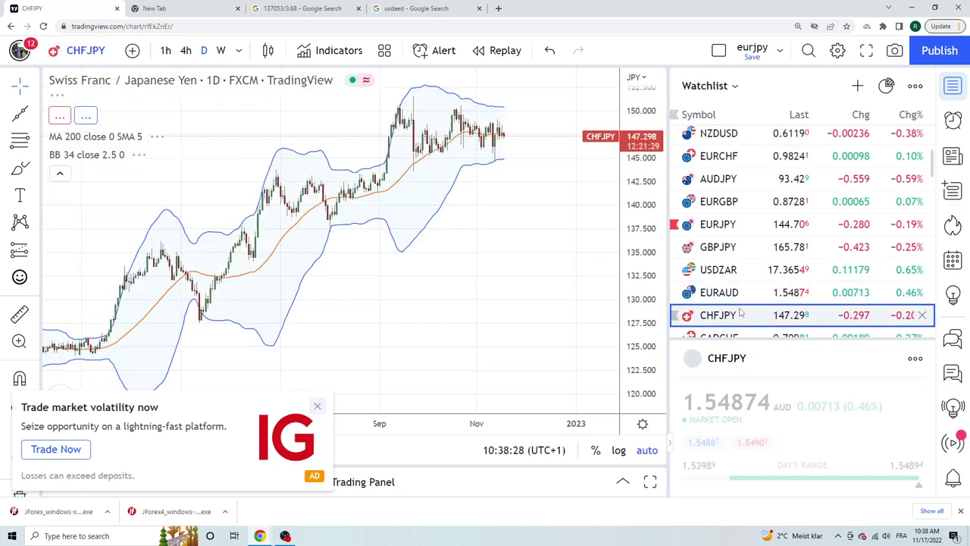
scroll(714, 241, "down", 2)
left_click(717, 237)
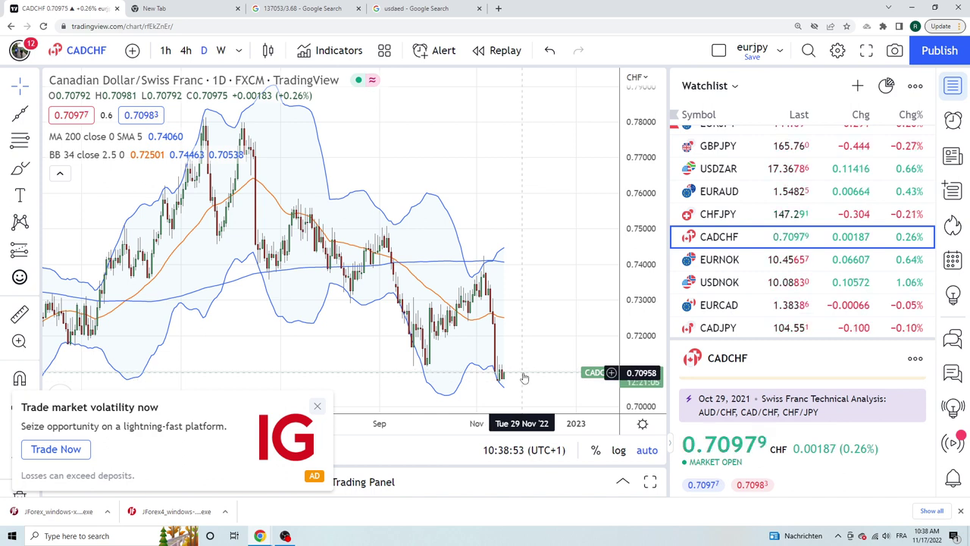
Review the EURNOK, USDNOK and GC1! Gold Futures charts, ending on USDCNH near 7.149.
scroll(782, 291, "down", 1)
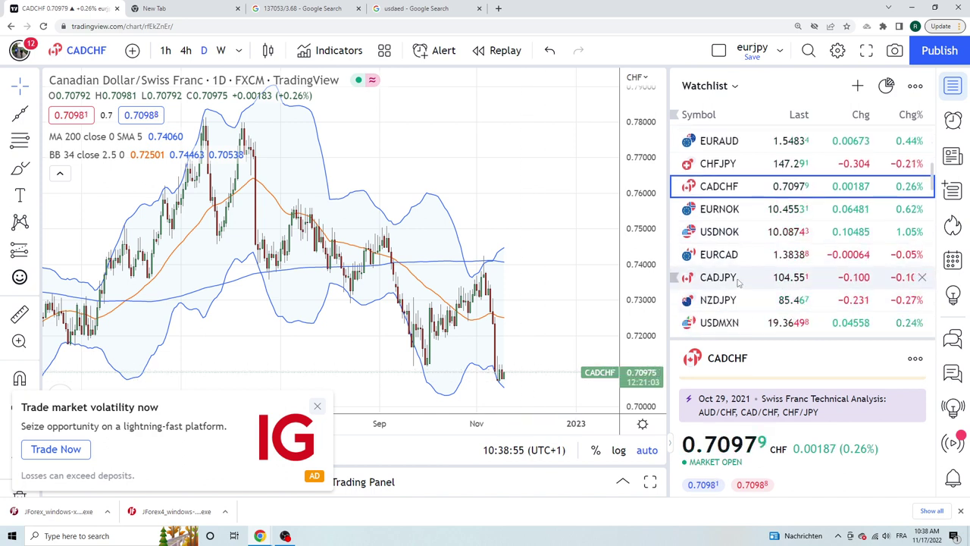
left_click(734, 211)
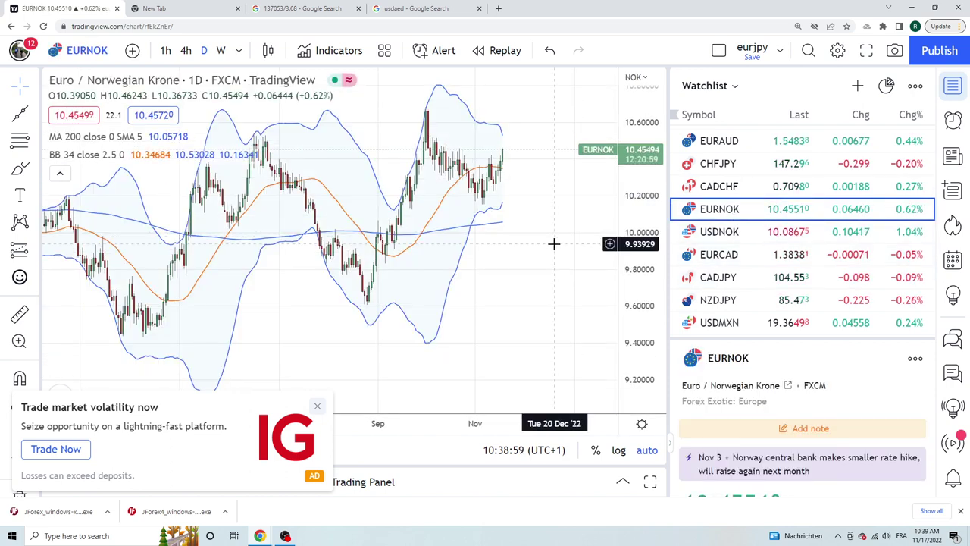
left_click(726, 235)
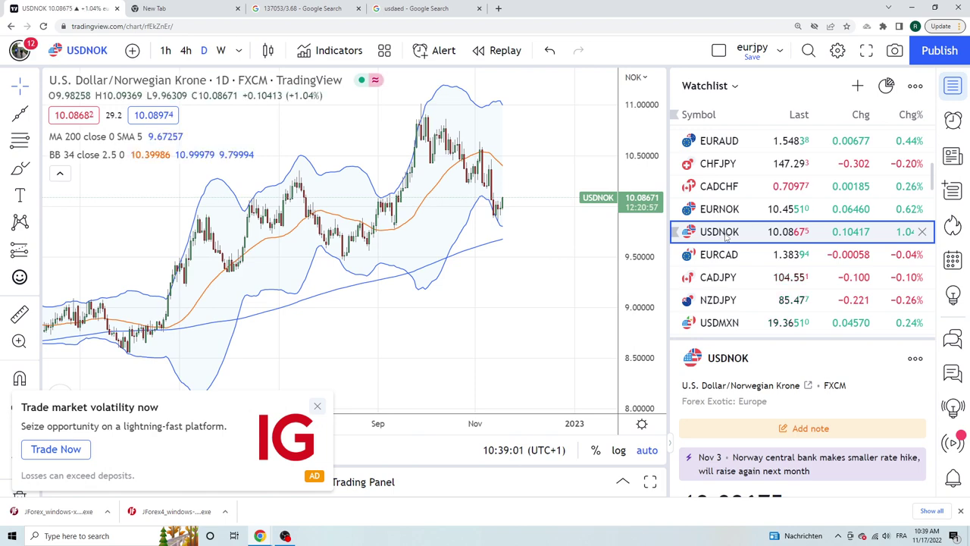
scroll(731, 256, "down", 1)
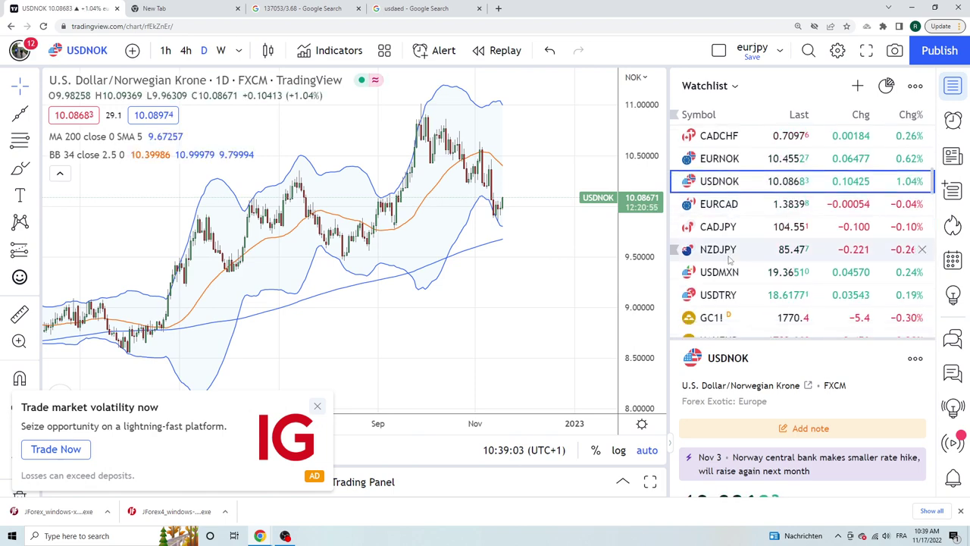
left_click(729, 318)
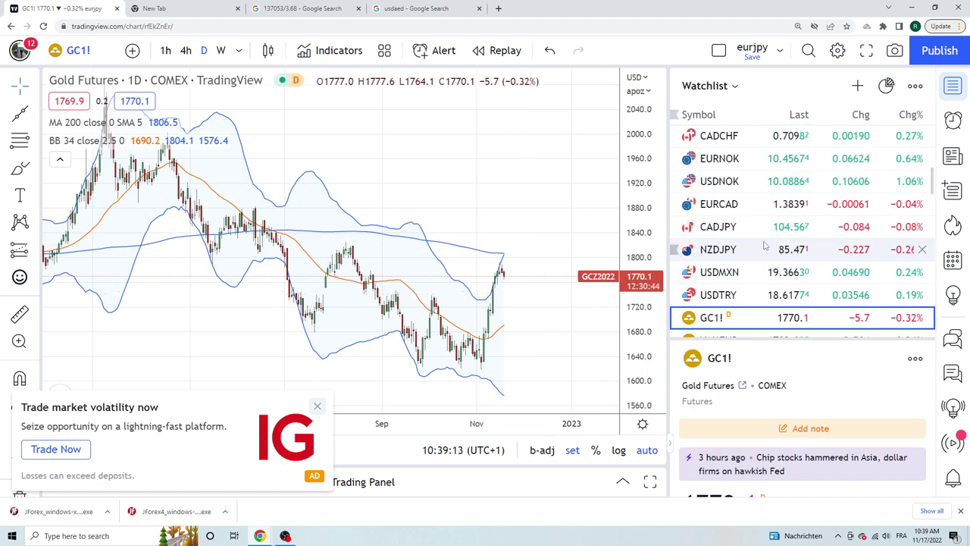
scroll(755, 241, "down", 3)
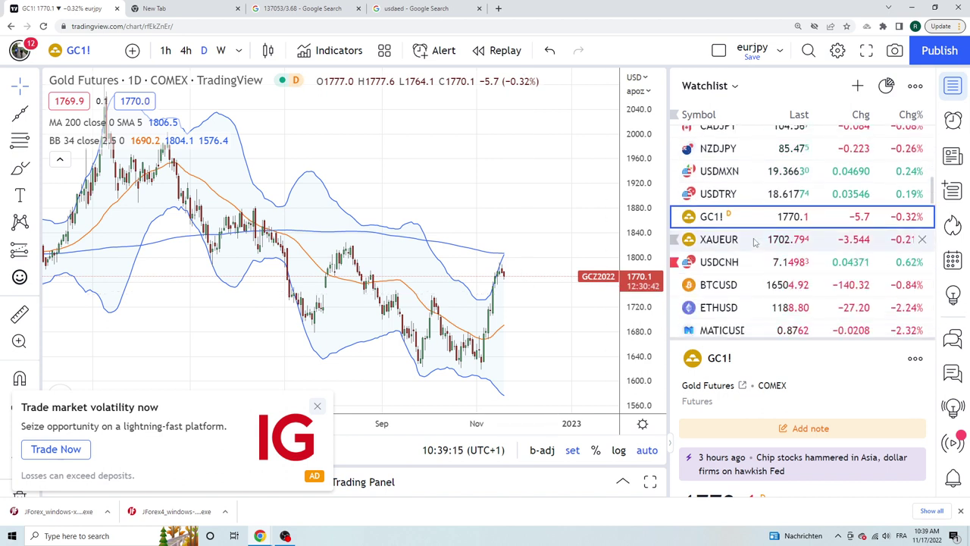
left_click(730, 262)
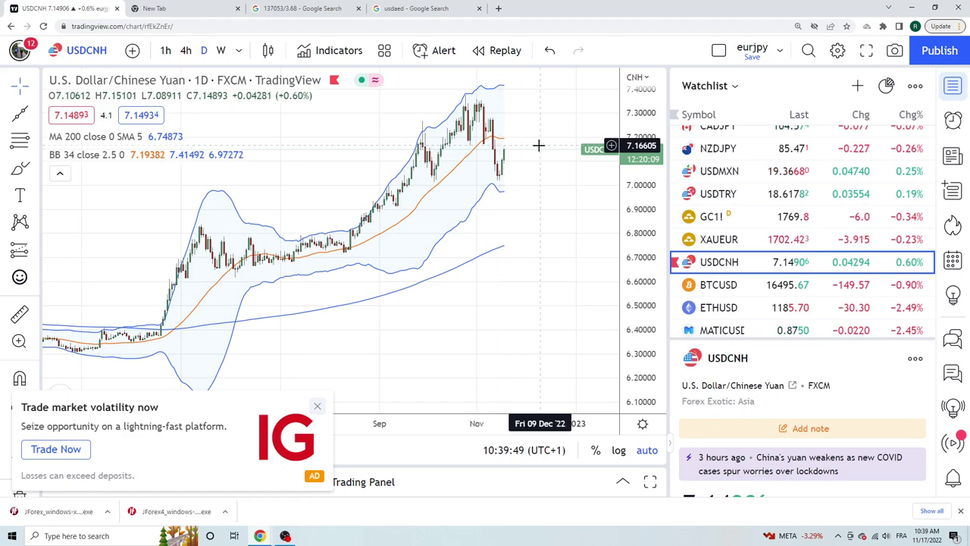
Compare the ETHUSD and MATICUSD charts, returning to ETHUSD near 1185.70, below the 200 MA.
scroll(755, 165, "down", 1)
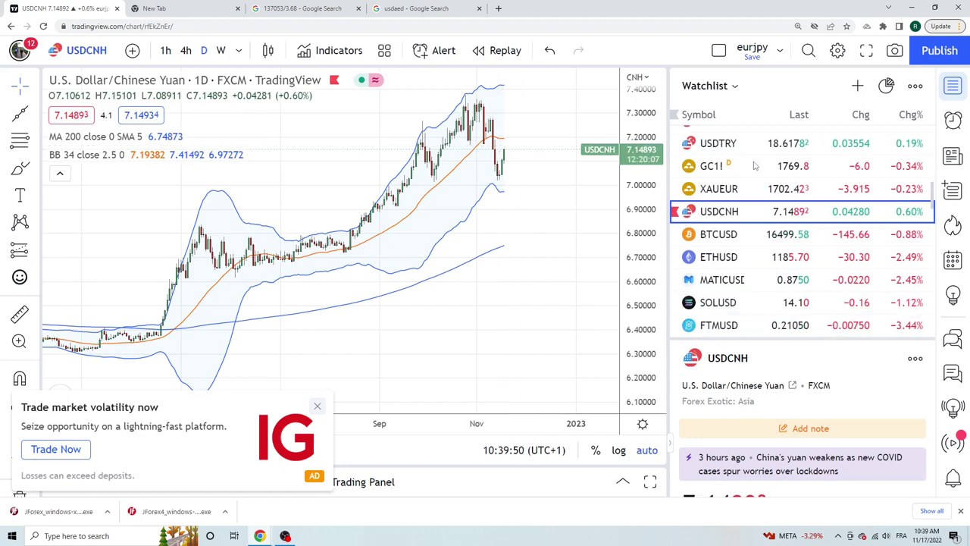
left_click(720, 259)
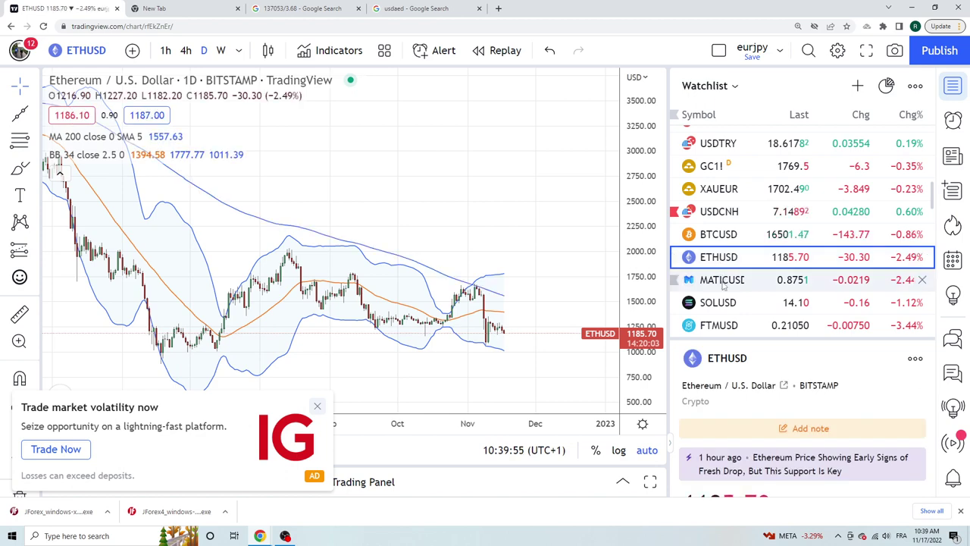
left_click(723, 282)
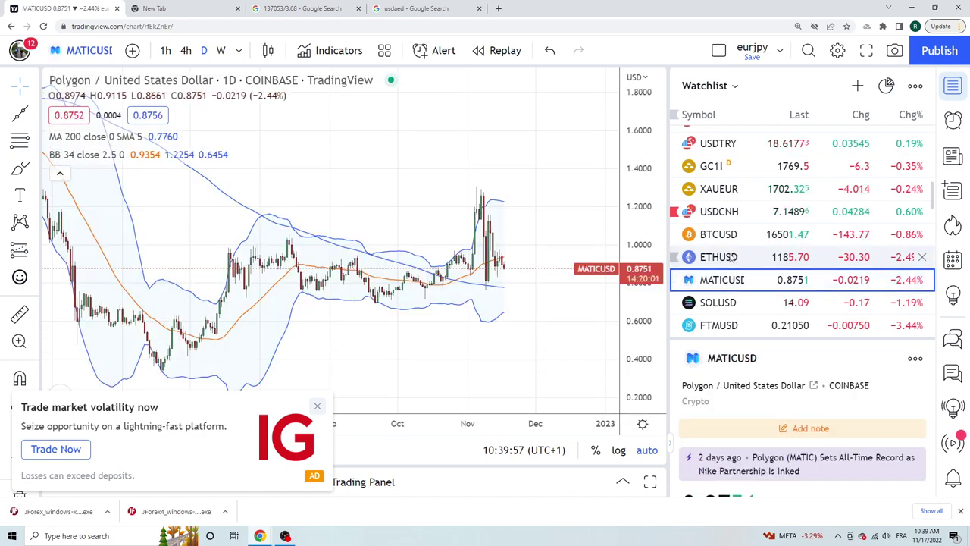
left_click(734, 257)
scroll(747, 235, "down", 1)
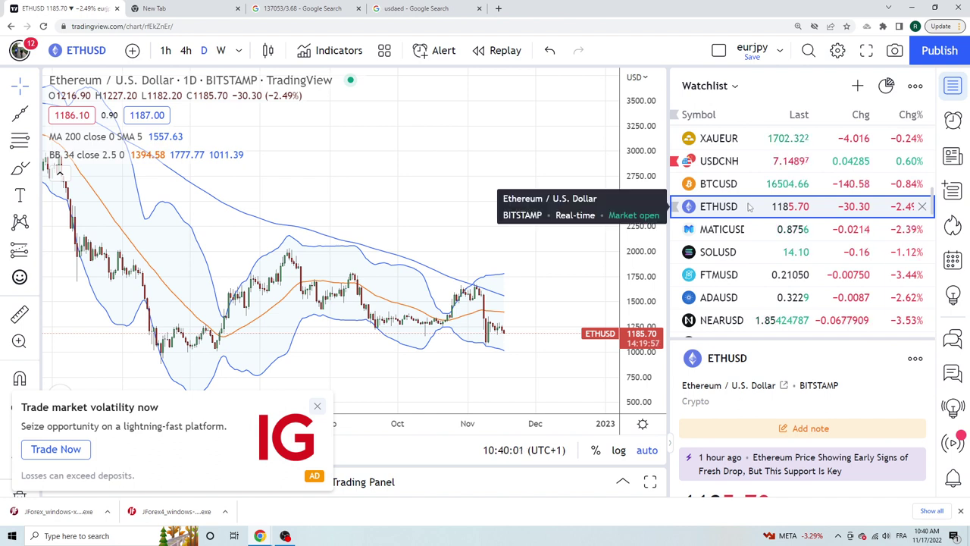
scroll(739, 253, "down", 1)
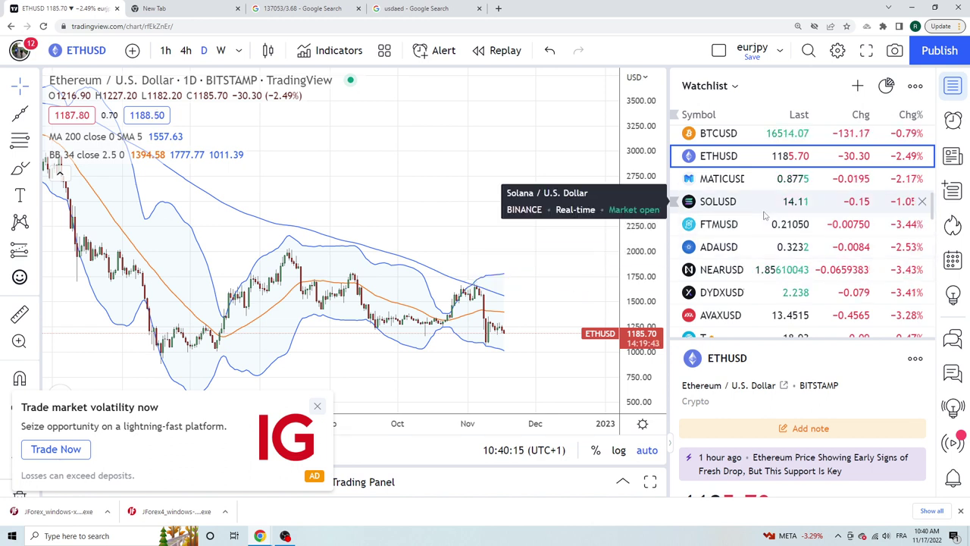
scroll(764, 216, "down", 1)
scroll(765, 216, "down", 3)
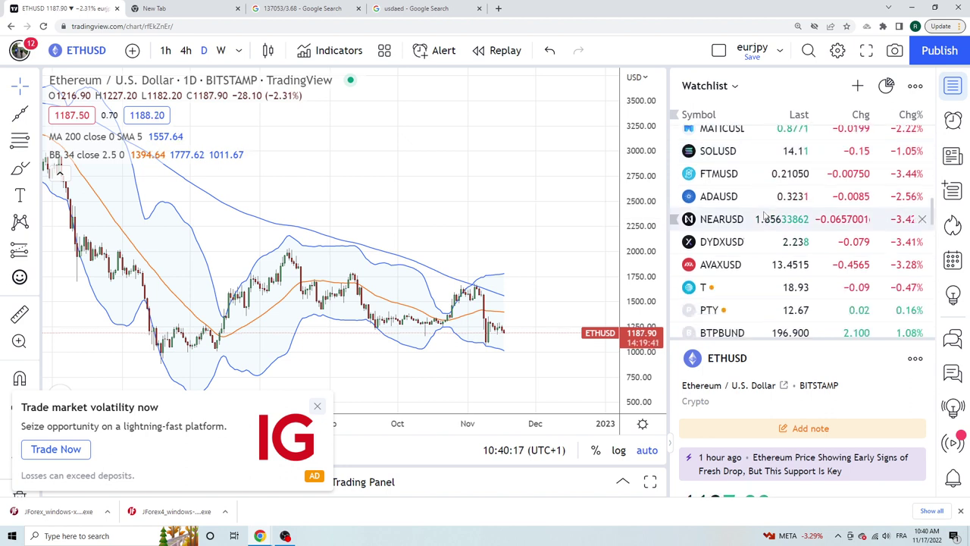
scroll(764, 216, "up", 4)
scroll(764, 216, "down", 2)
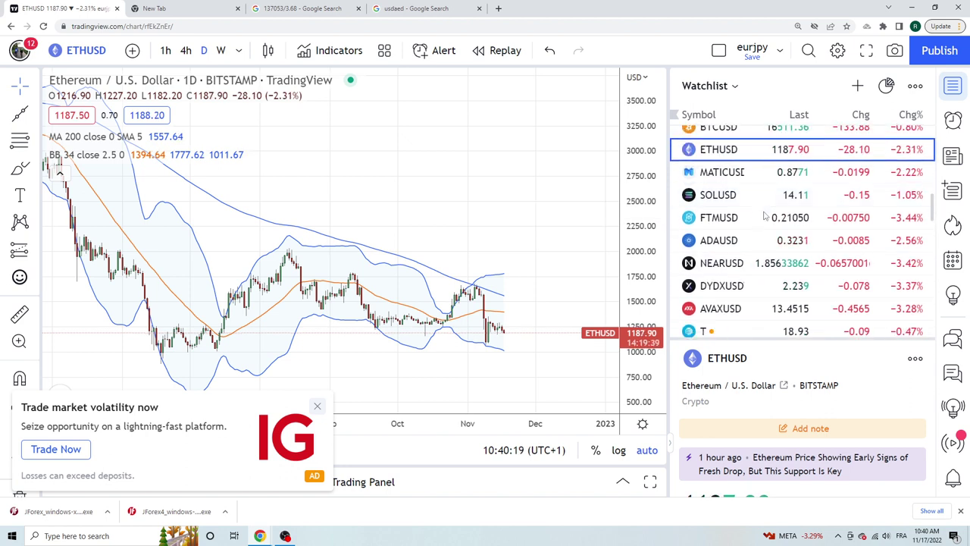
scroll(764, 203, "up", 2)
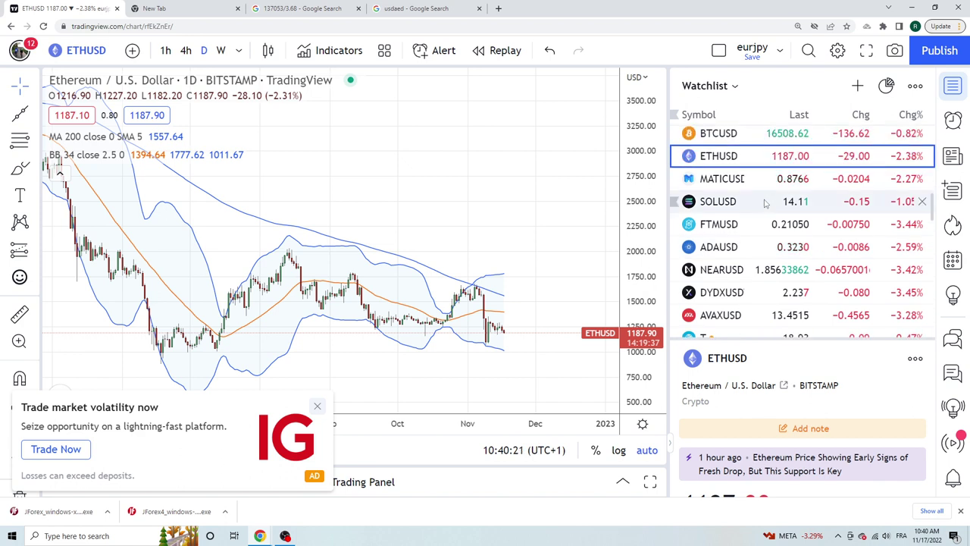
scroll(769, 196, "down", 2)
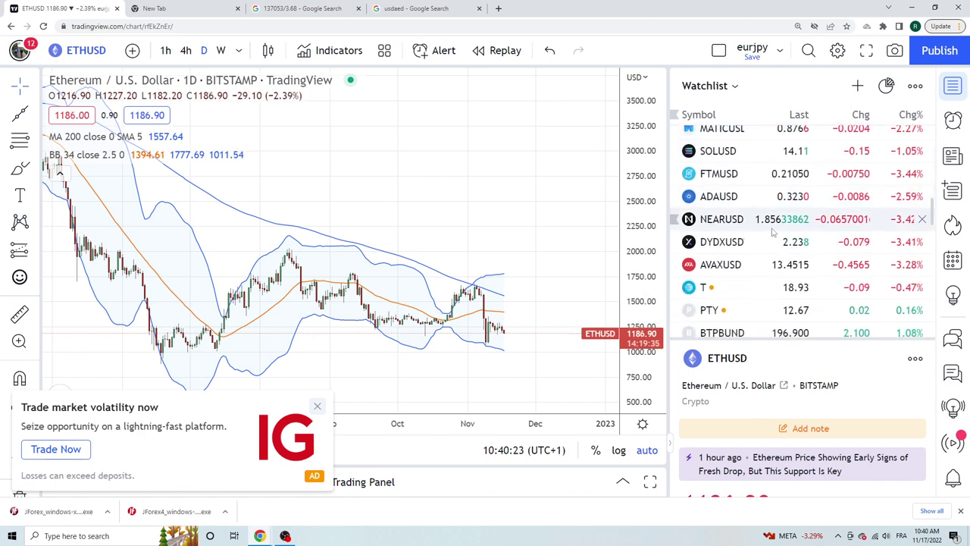
scroll(770, 199, "up", 2)
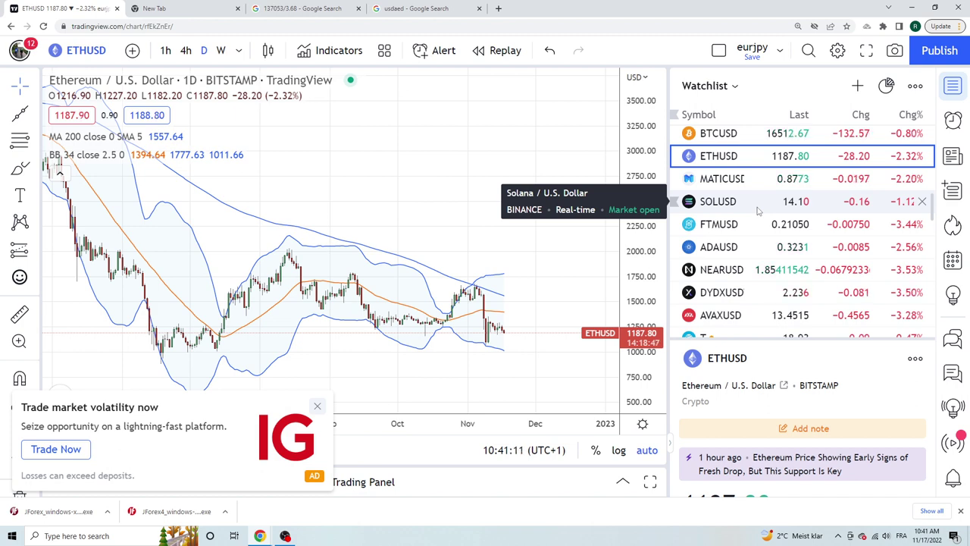
Load the DYDXUSD perpetual futures daily chart at 2.234, then scroll the watchlist back up.
left_click(739, 295)
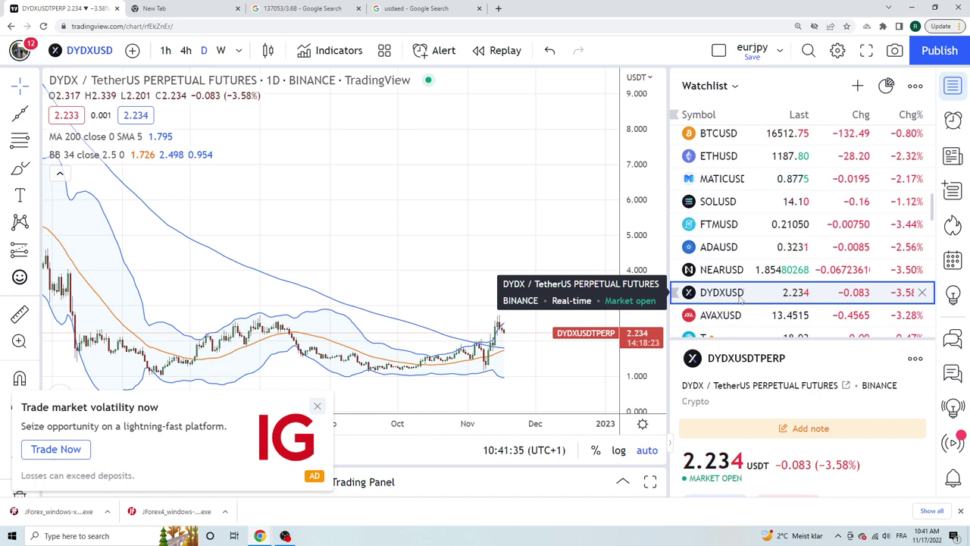
scroll(818, 262, "up", 5)
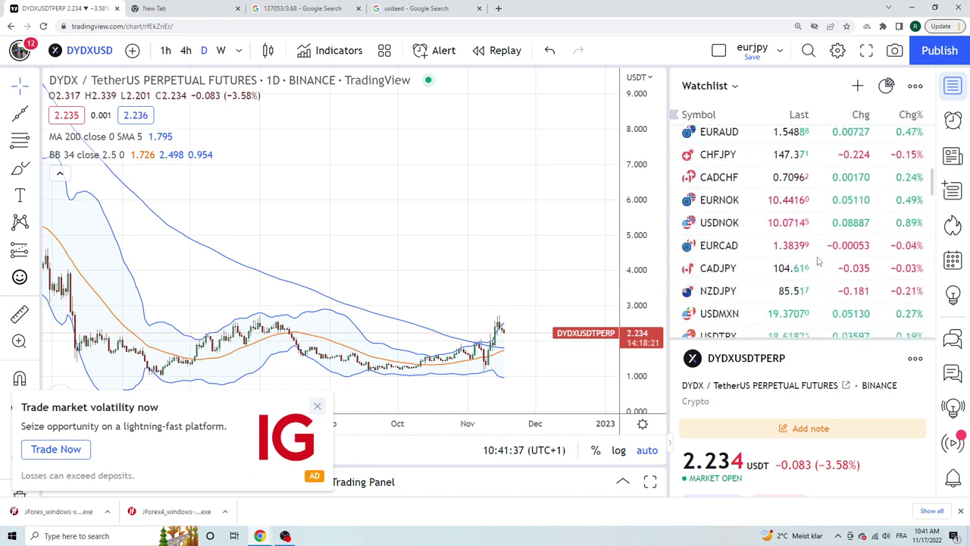